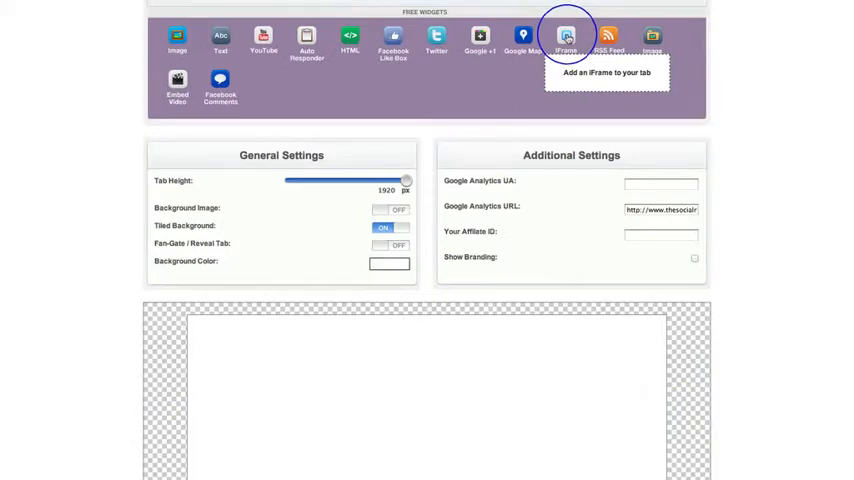
Drag the iFrame widget from Drag & Drop Widgets onto the tab canvas, opening its dialog
{"action": "left_click_drag", "start_coordinate": [575, 118], "coordinate": [457, 358]}
Paste the sales page address into the iFrame URL field and make it https
{"action": "left_click", "coordinate": [454, 108]}
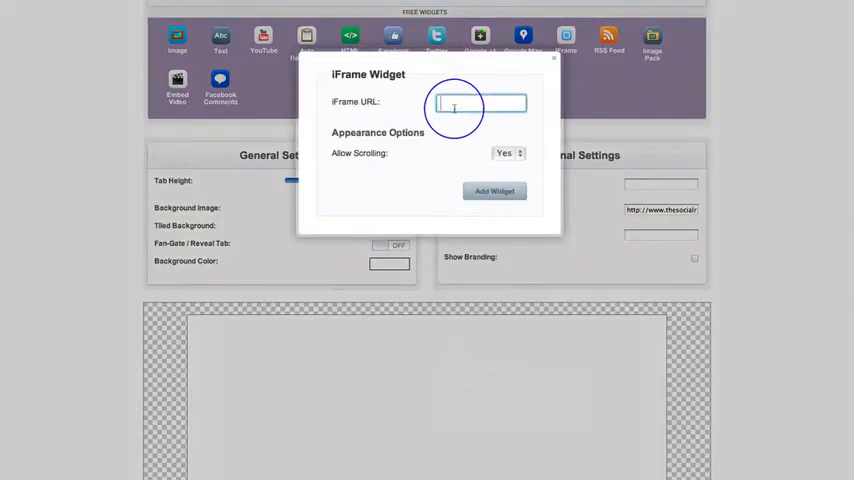
{"action": "key", "text": "ctrl+v"}
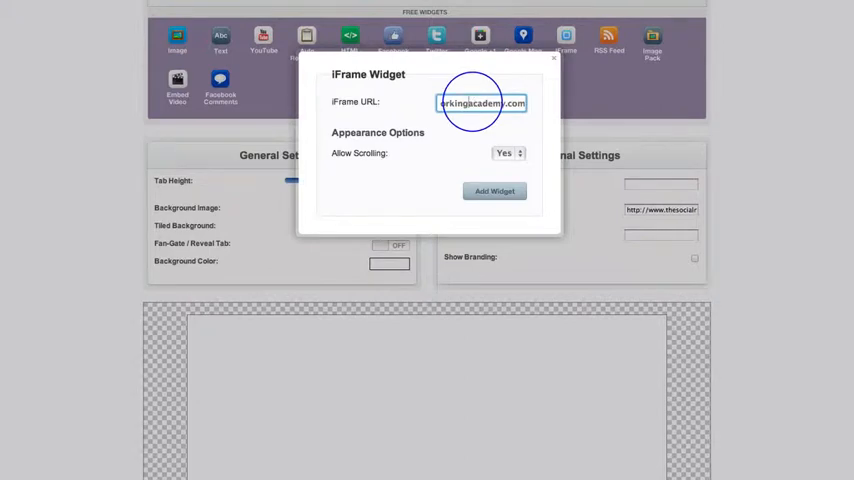
{"action": "key", "text": "Home"}
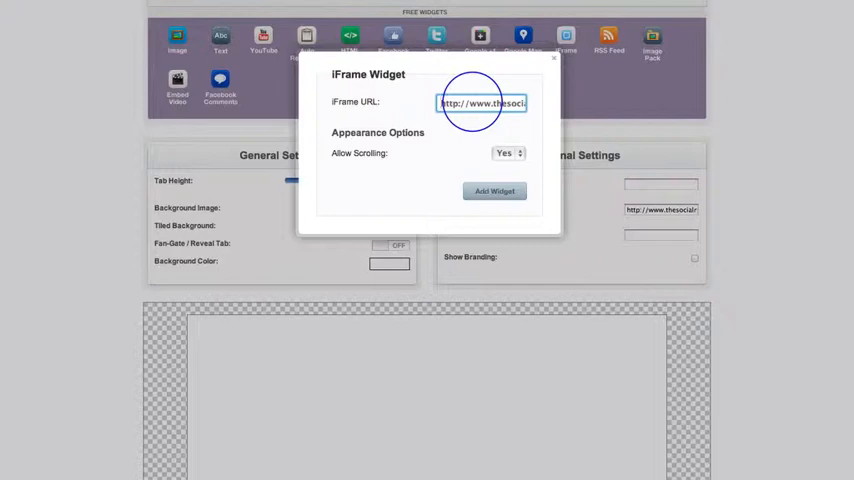
{"action": "type", "text": "s"}
{"action": "scroll", "coordinate": [845, 395], "scroll_direction": "down", "scroll_amount": 2}
{"action": "scroll", "coordinate": [845, 395], "scroll_direction": "down", "scroll_amount": 2}
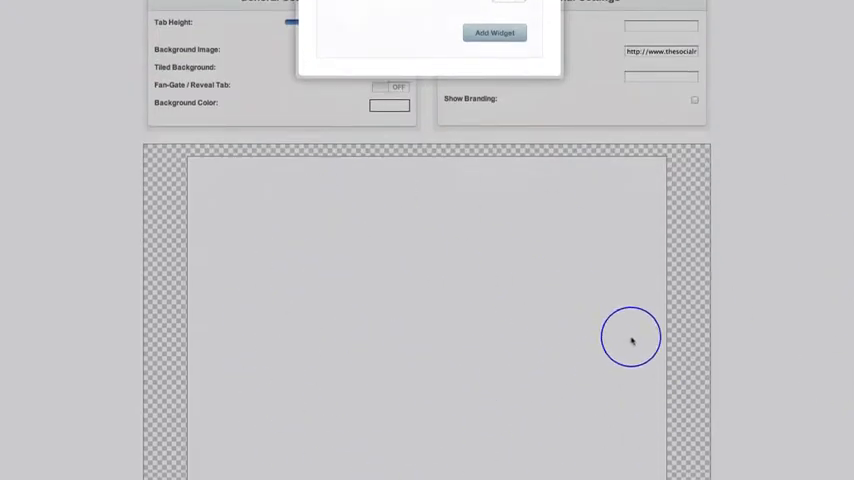
{"action": "scroll", "coordinate": [790, 295], "scroll_direction": "up", "scroll_amount": 2}
{"action": "scroll", "coordinate": [790, 295], "scroll_direction": "up", "scroll_amount": 3}
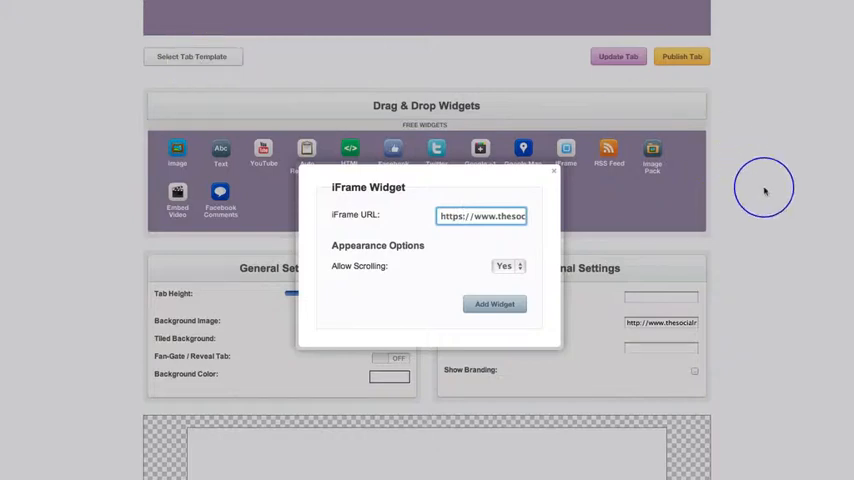
{"action": "scroll", "coordinate": [762, 200], "scroll_direction": "down", "scroll_amount": 3}
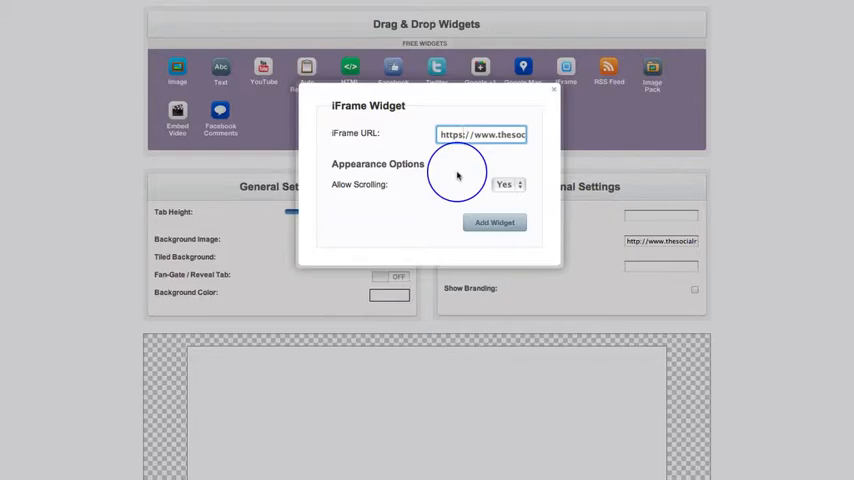
{"action": "scroll", "coordinate": [458, 176], "scroll_direction": "down", "scroll_amount": 3}
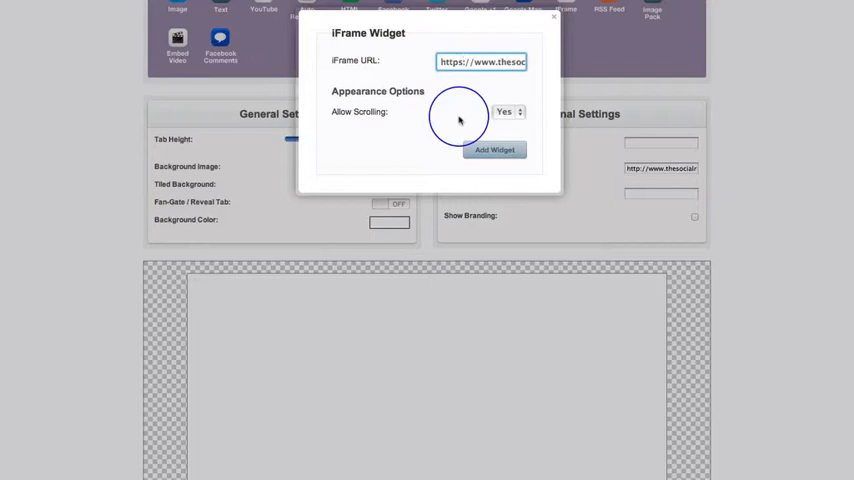
Place the configured iFrame and stretch it down until the headline, video and bullet points show
{"action": "left_click", "coordinate": [495, 150]}
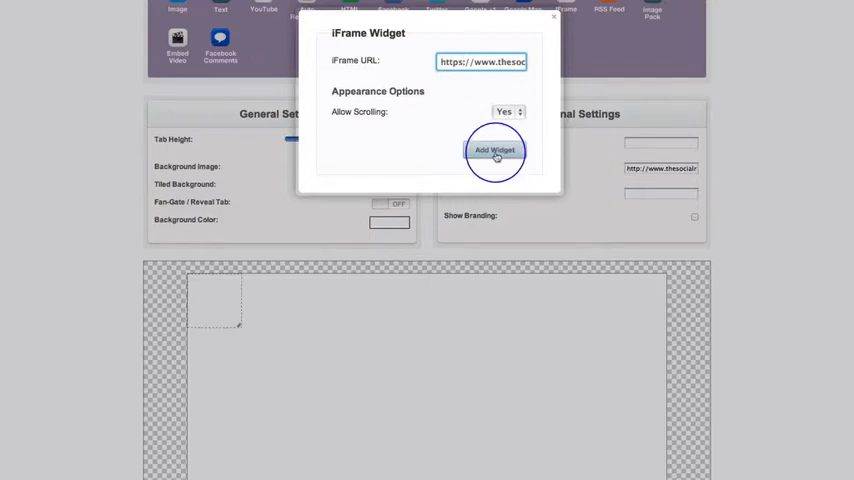
{"action": "scroll", "coordinate": [711, 368], "scroll_direction": "down", "scroll_amount": 3}
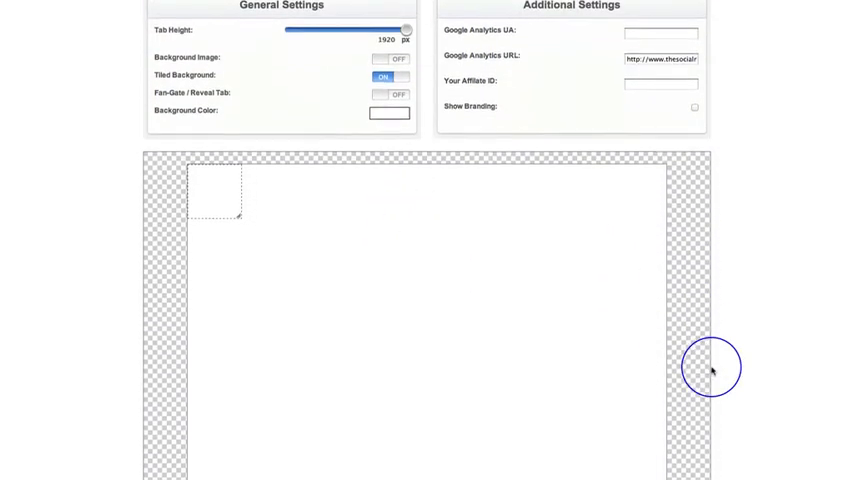
{"action": "scroll", "coordinate": [711, 368], "scroll_direction": "down", "scroll_amount": 1}
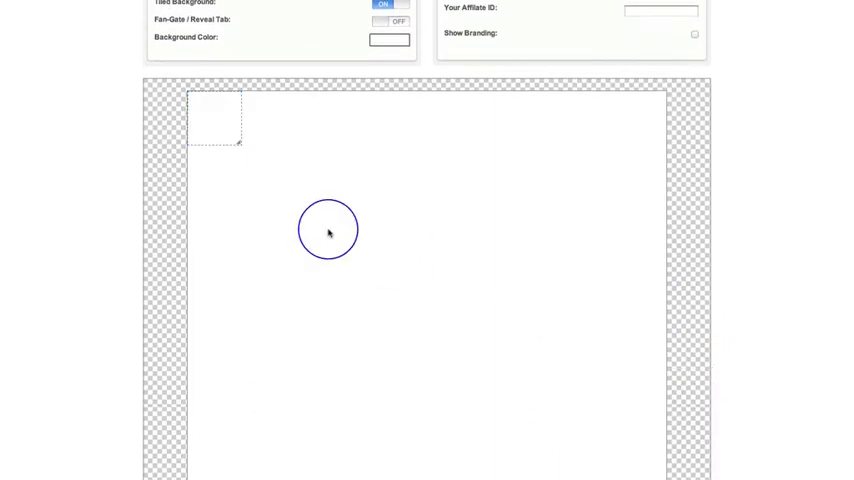
{"action": "mouse_move", "coordinate": [238, 141]}
{"action": "left_mouse_down"}
{"action": "mouse_move", "coordinate": [637, 349]}
{"action": "mouse_move", "coordinate": [667, 445]}
{"action": "left_mouse_up"}
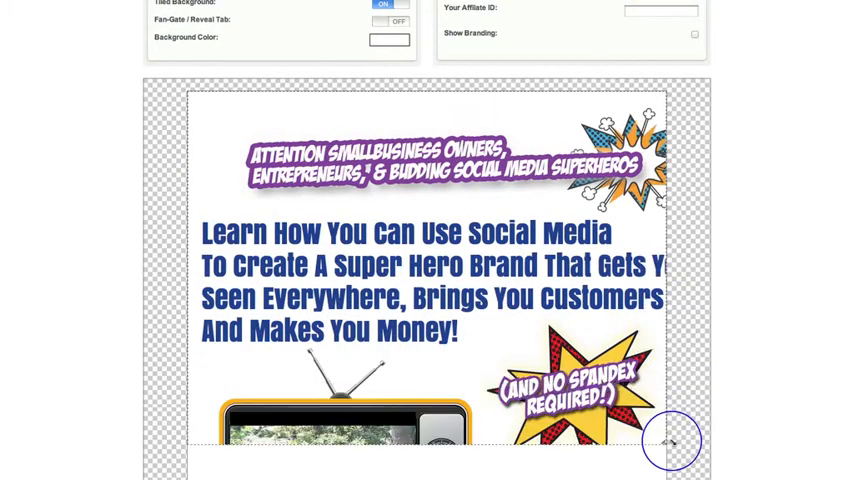
{"action": "scroll", "coordinate": [755, 437], "scroll_direction": "down", "scroll_amount": 5}
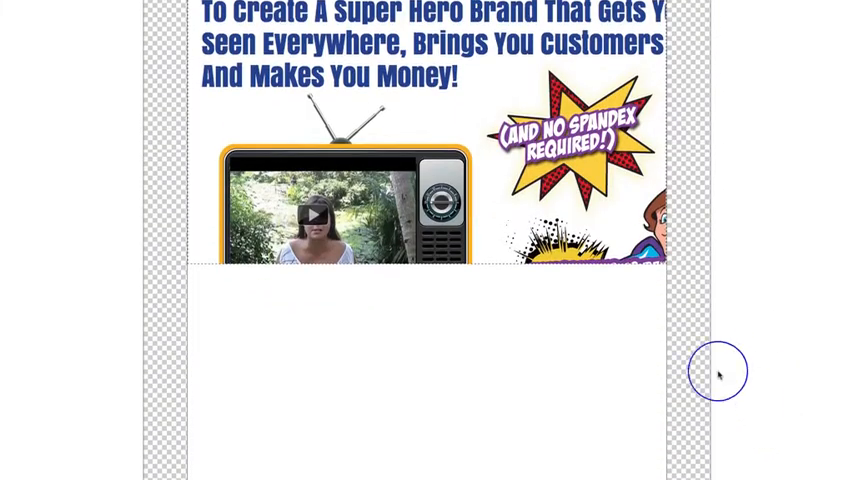
{"action": "left_click_drag", "start_coordinate": [662, 262], "coordinate": [700, 462]}
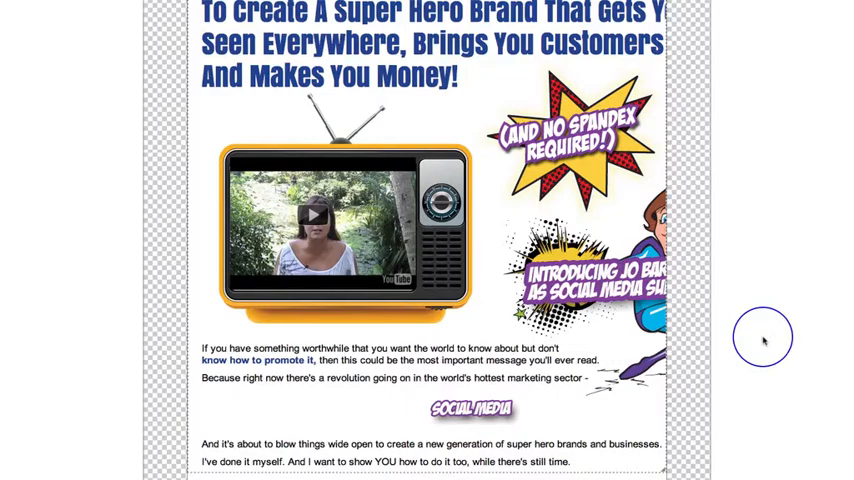
{"action": "scroll", "coordinate": [800, 345], "scroll_direction": "down", "scroll_amount": 5}
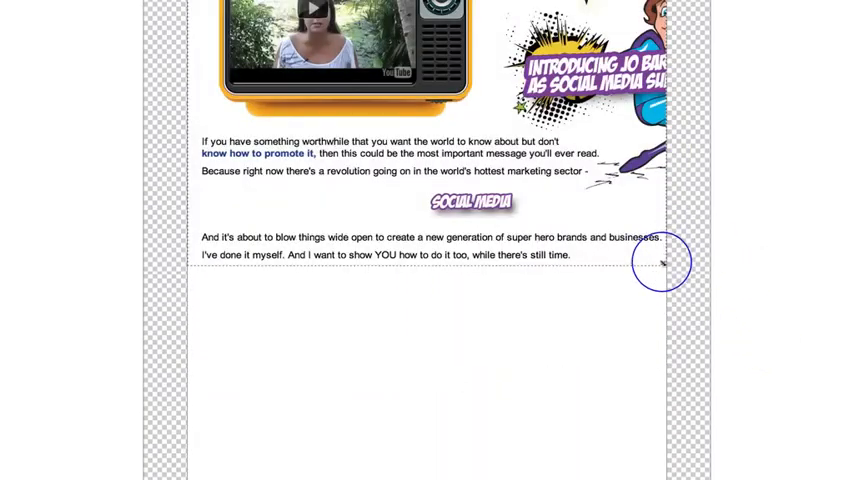
{"action": "left_click_drag", "start_coordinate": [662, 262], "coordinate": [690, 470]}
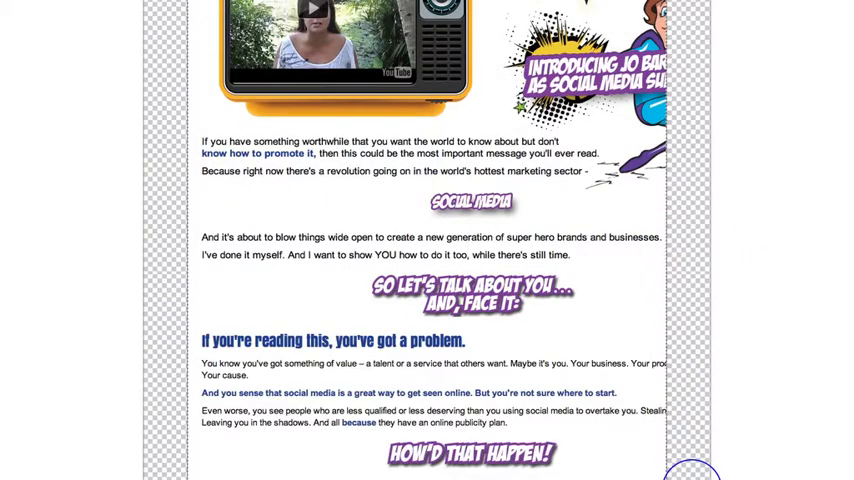
{"action": "scroll", "coordinate": [782, 365], "scroll_direction": "up", "scroll_amount": 1}
{"action": "scroll", "coordinate": [782, 365], "scroll_direction": "up", "scroll_amount": 5}
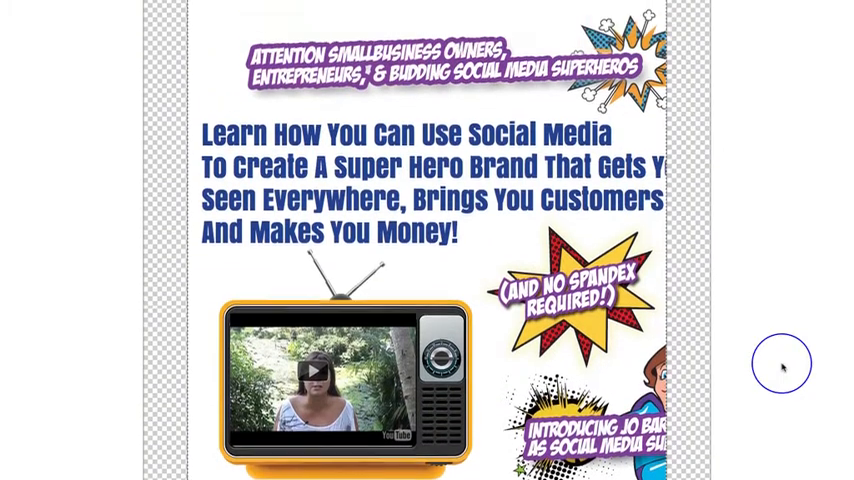
{"action": "scroll", "coordinate": [782, 365], "scroll_direction": "up", "scroll_amount": 3}
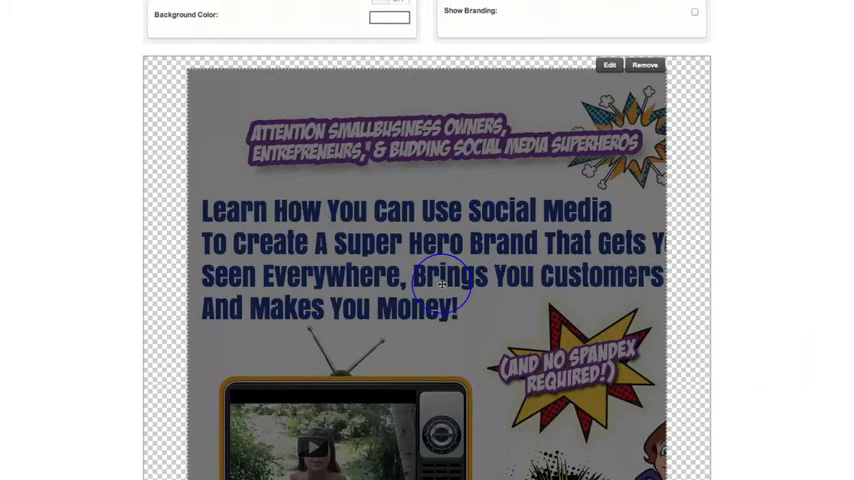
{"action": "scroll", "coordinate": [496, 330], "scroll_direction": "down", "scroll_amount": 5}
{"action": "scroll", "coordinate": [496, 330], "scroll_direction": "down", "scroll_amount": 8}
{"action": "scroll", "coordinate": [496, 330], "scroll_direction": "down", "scroll_amount": 2}
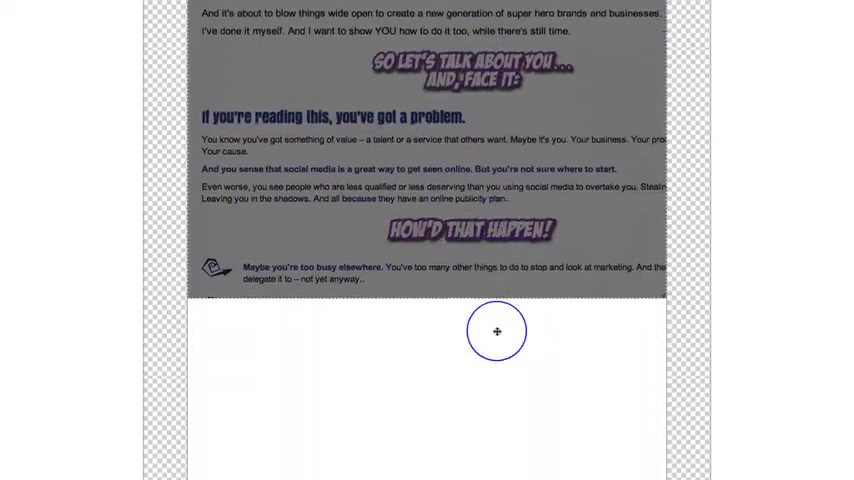
{"action": "left_click_drag", "start_coordinate": [661, 285], "coordinate": [680, 466]}
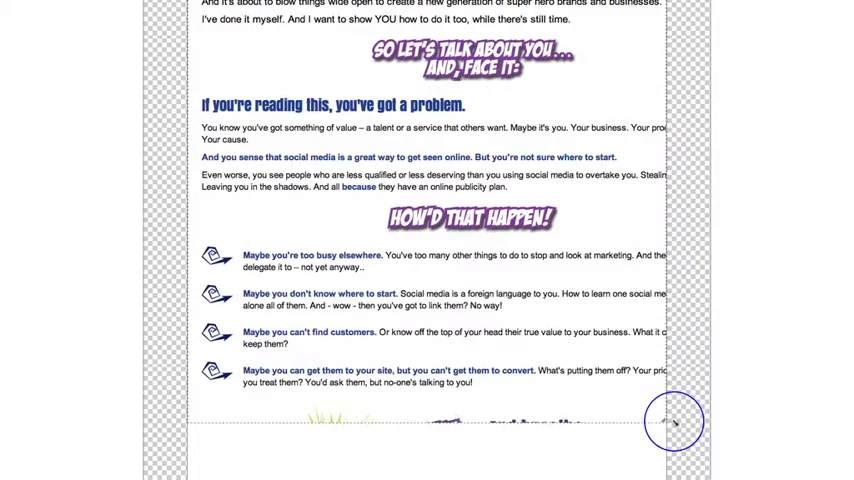
{"action": "scroll", "coordinate": [782, 242], "scroll_direction": "up", "scroll_amount": 10}
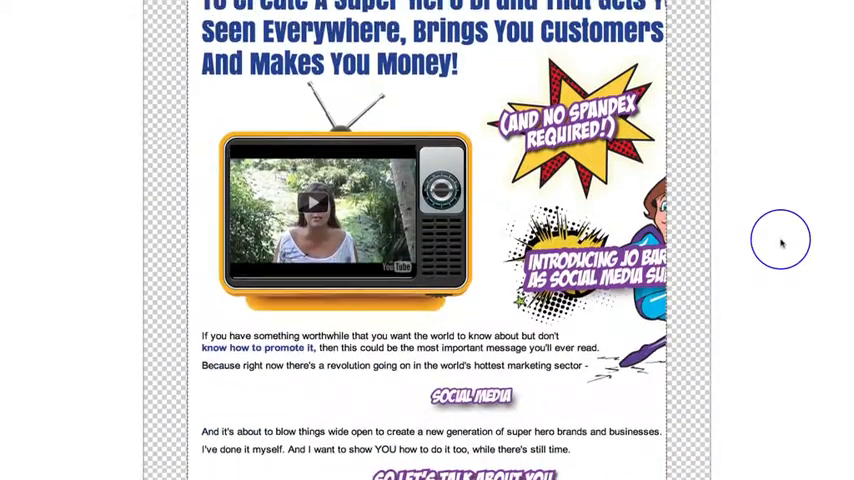